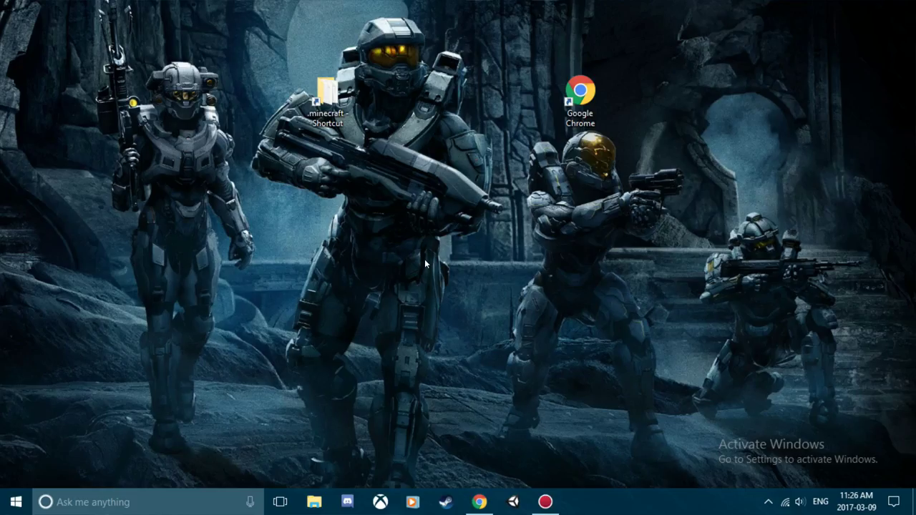
Create a new text document on the desktop, open it in Notepad, and label it 'IPv4:'
right_click(403, 223)
mouse_move(530, 351)
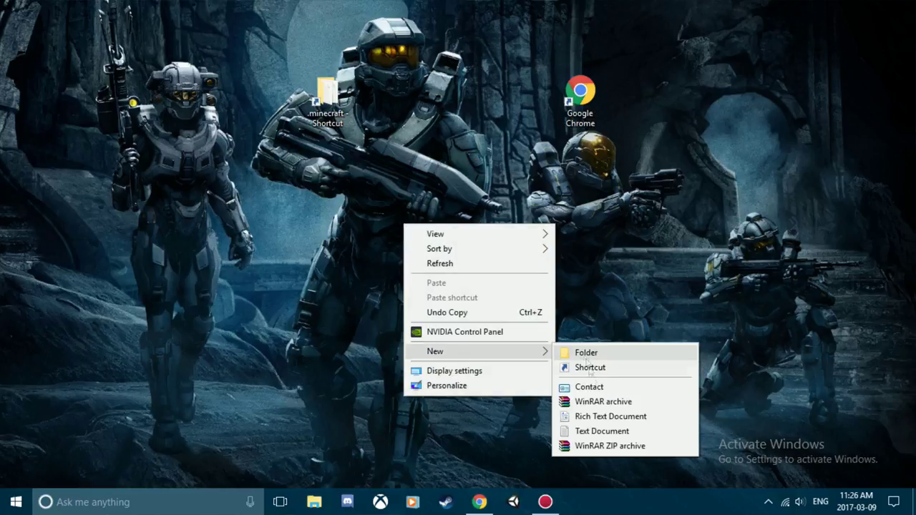
left_click(602, 431)
left_click(423, 220)
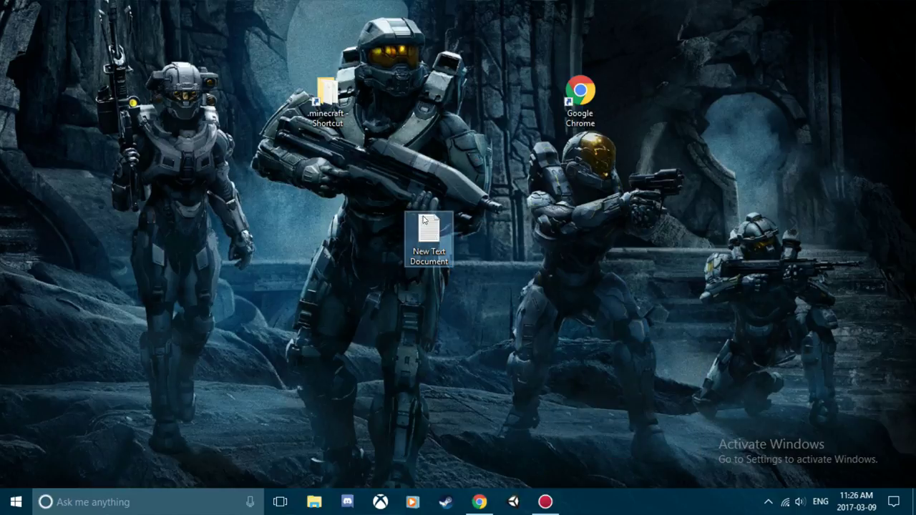
double_click(425, 222)
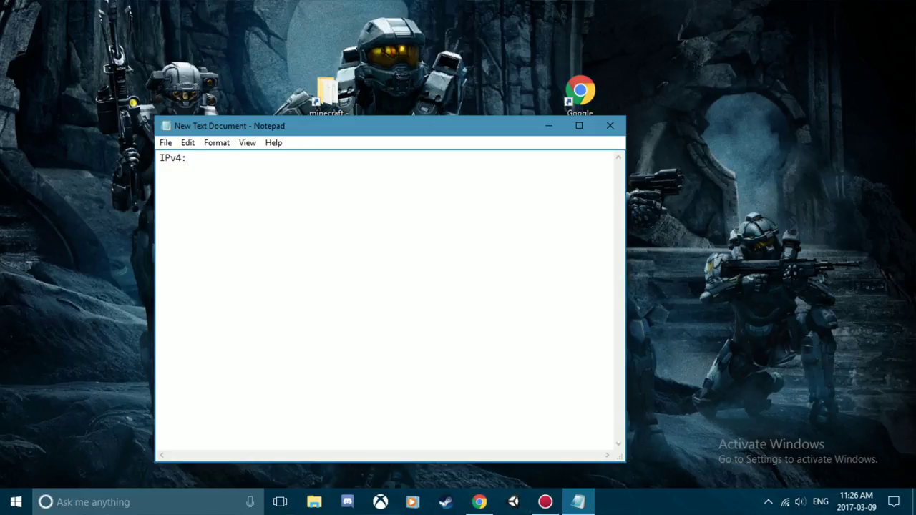
left_click(174, 501)
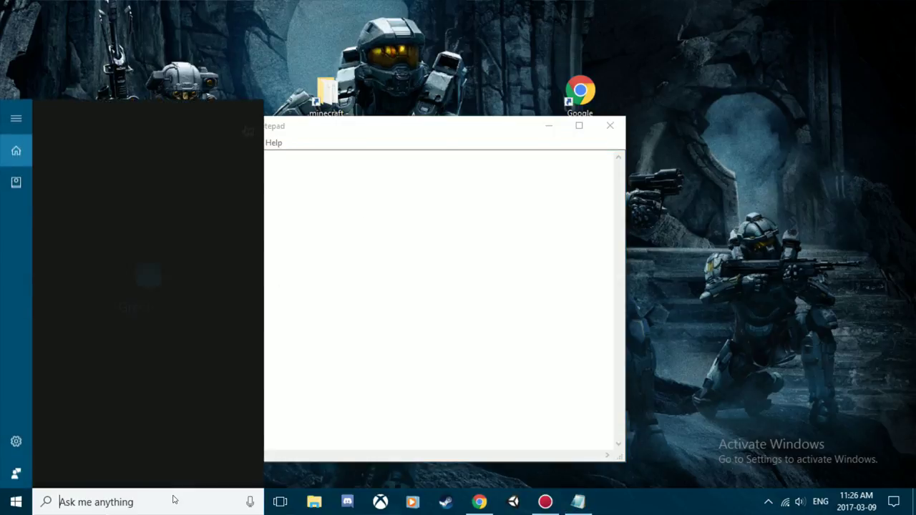
Open Command Prompt and run ipconfig to list the network adapters
type("cmd")
key("Return")
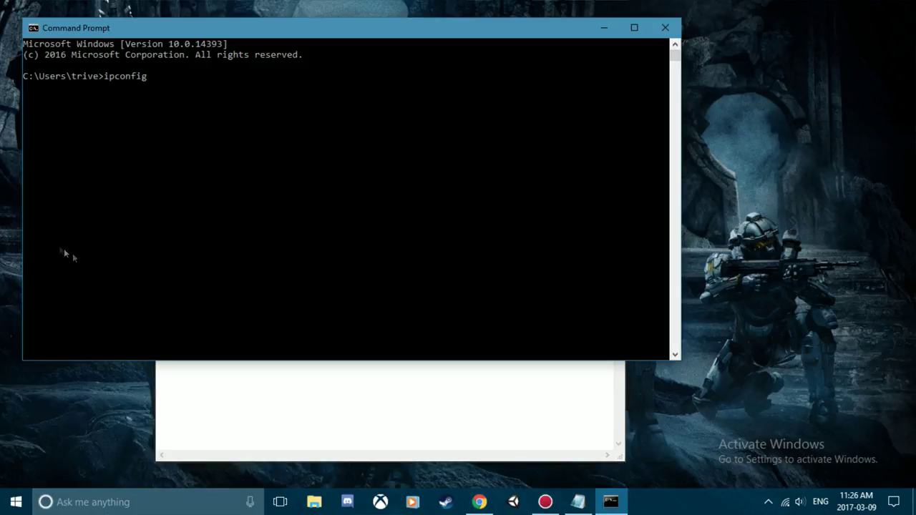
key("Return")
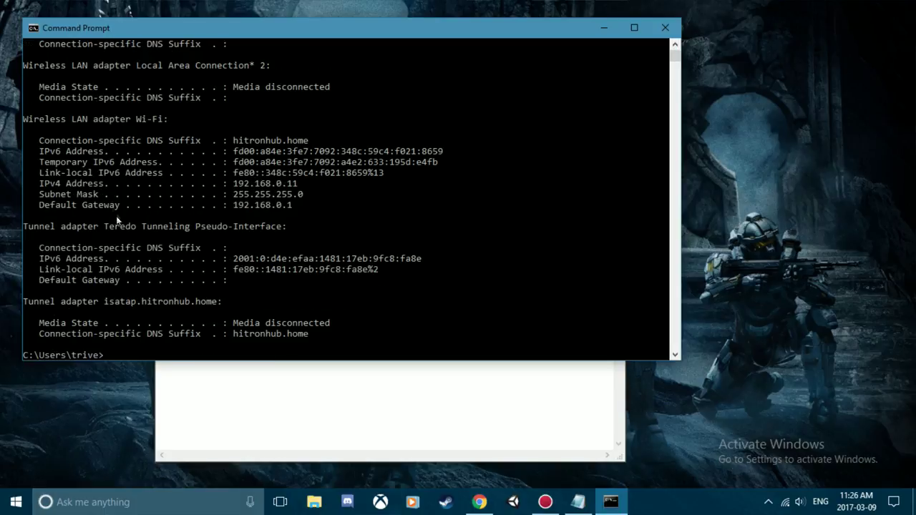
Copy the IPv4 address 192.168.0.11 into the note after 'IPv4:' and add a 'Port:' line
left_click_drag(40, 183, 108, 187)
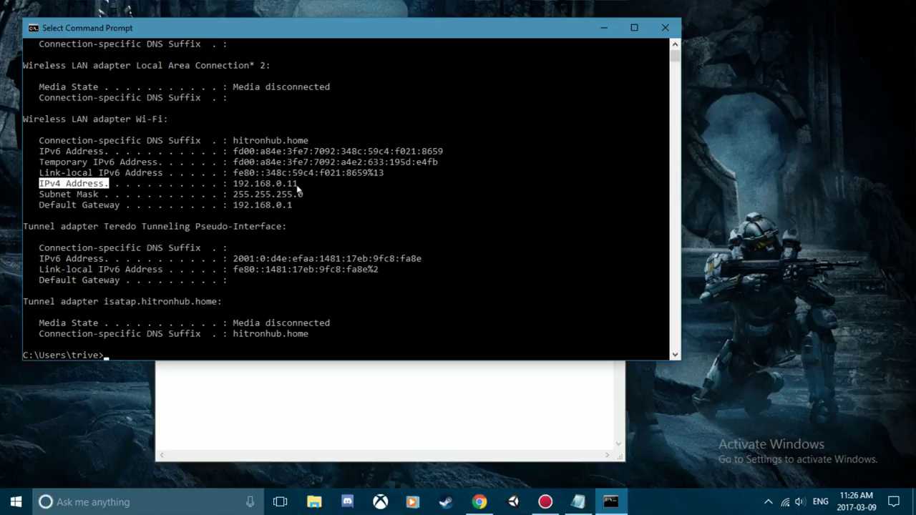
left_click_drag(300, 185, 236, 191)
key("ctrl+c")
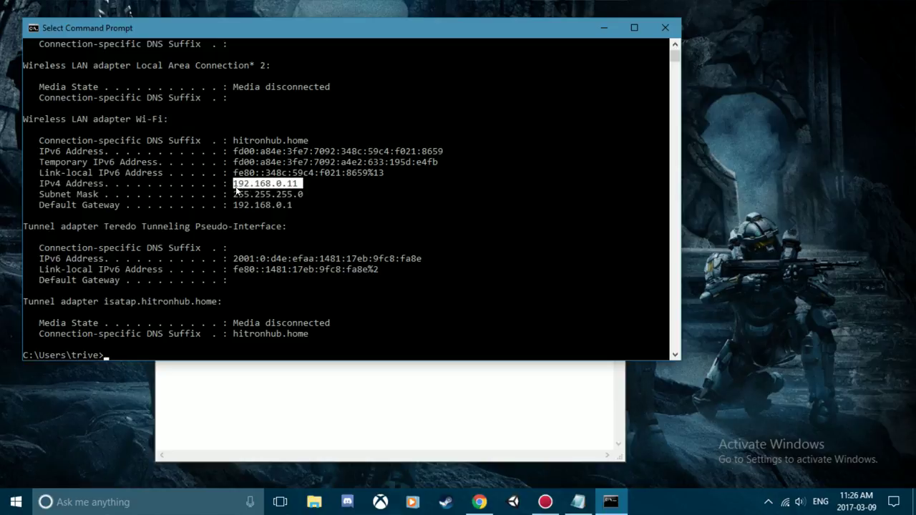
right_click(236, 190)
left_click(364, 376)
key("ctrl+v")
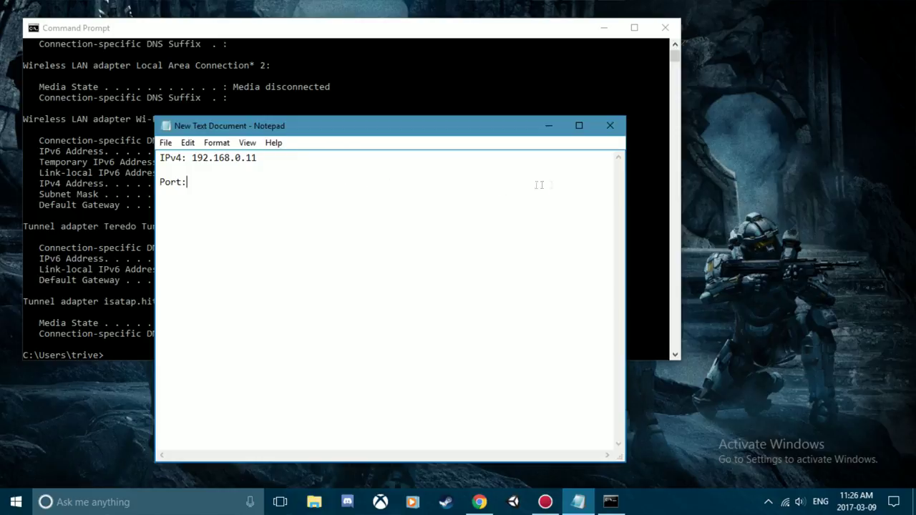
Minimize Command Prompt and move the Notepad note lower on the desktop
left_click(610, 77)
left_click(604, 27)
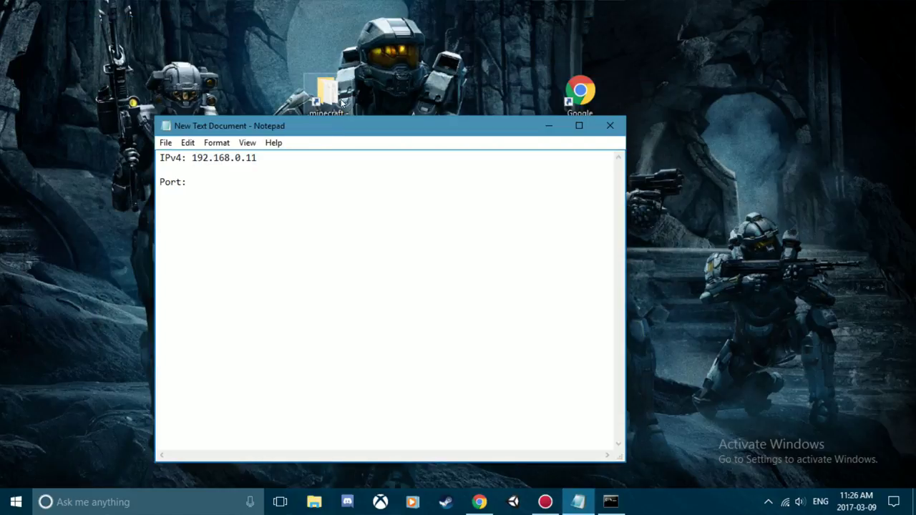
left_click_drag(342, 128, 359, 195)
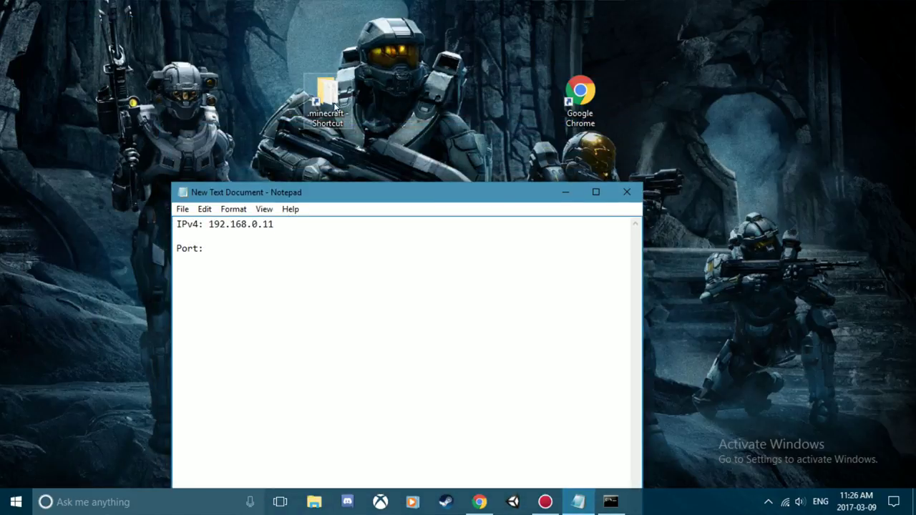
double_click(335, 106)
double_click(287, 262)
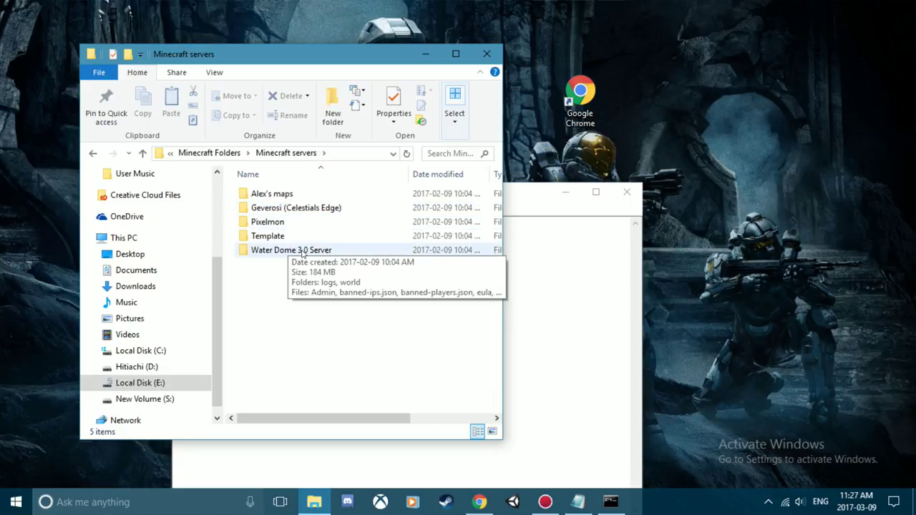
double_click(302, 251)
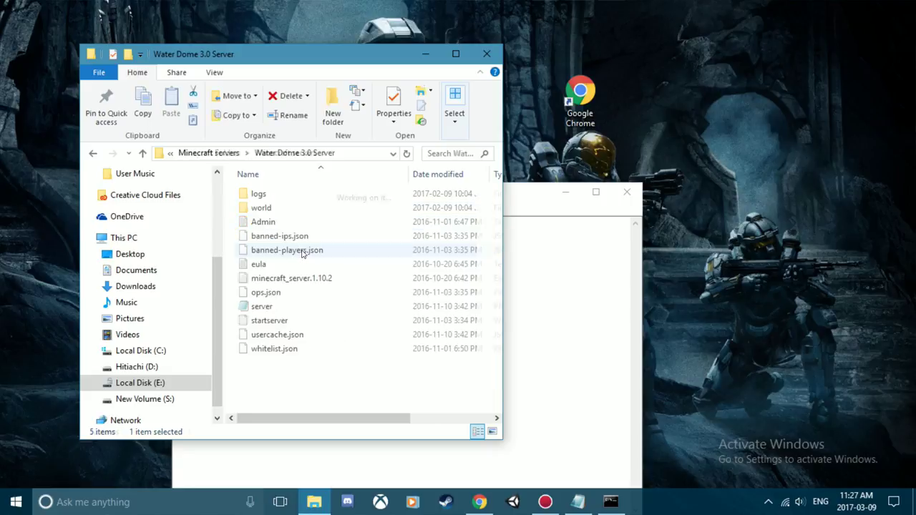
double_click(261, 306)
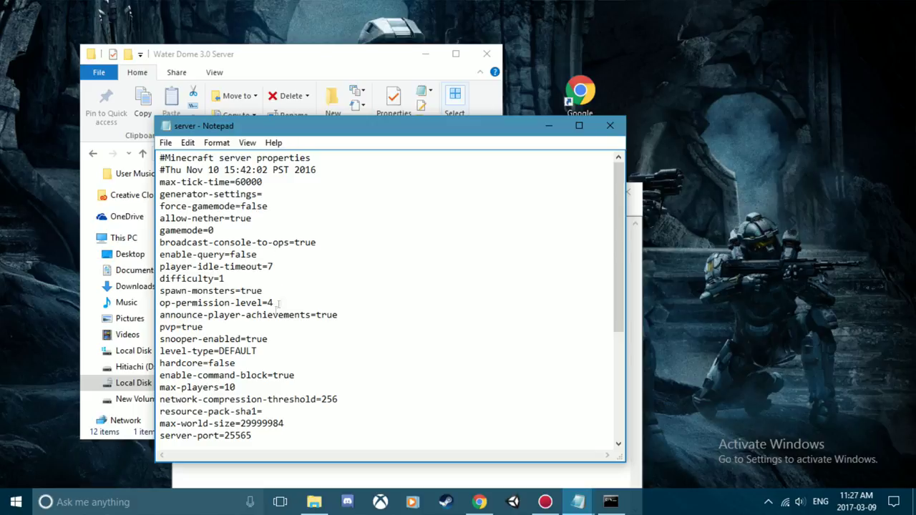
scroll(307, 367, "down", 2)
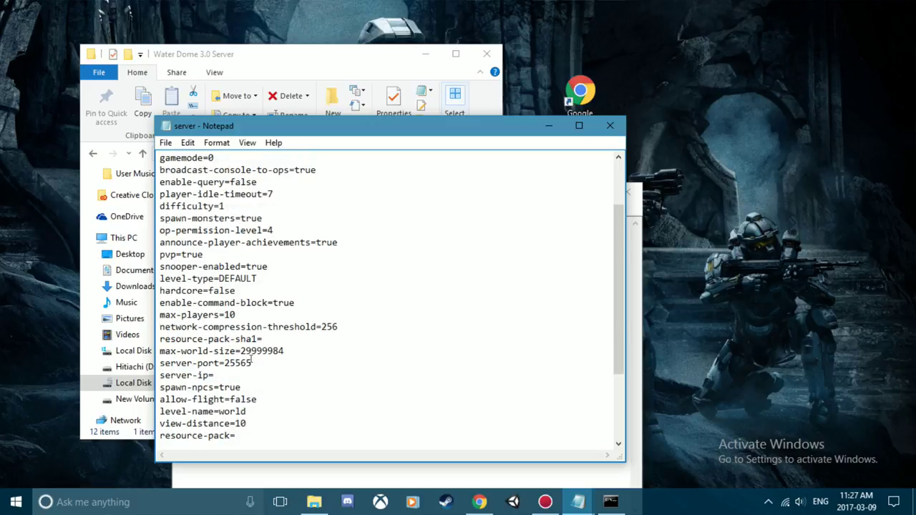
left_click_drag(252, 362, 229, 363)
left_click(610, 126)
Close the server folder, open Chrome maximized, and search Google for 'ip address'
left_click(487, 54)
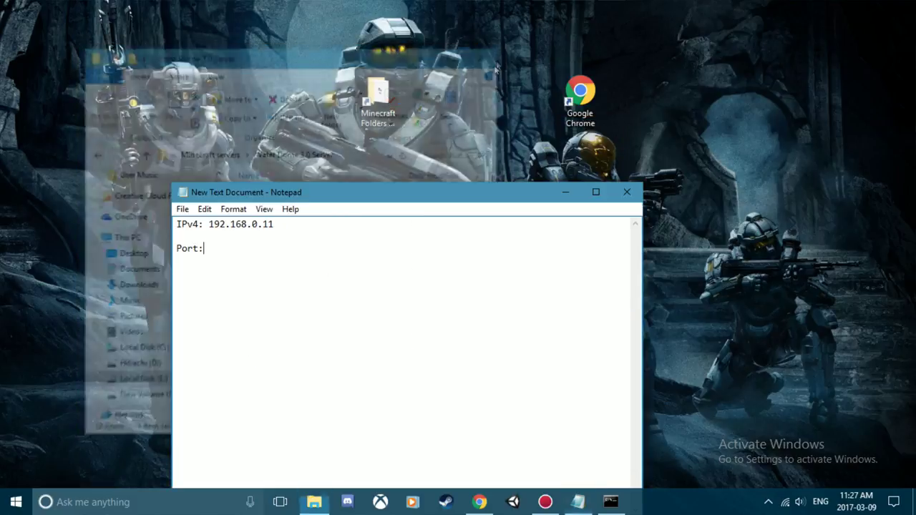
double_click(580, 92)
double_click(712, 21)
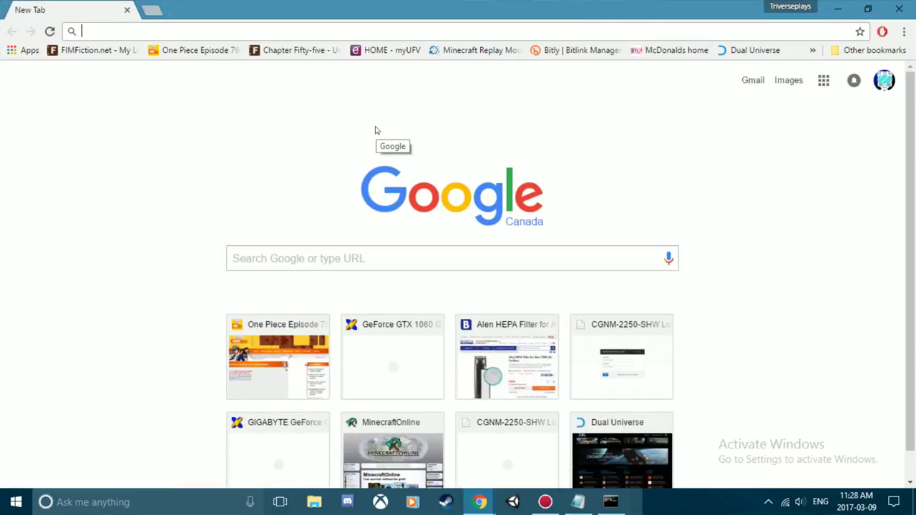
type("ip addre")
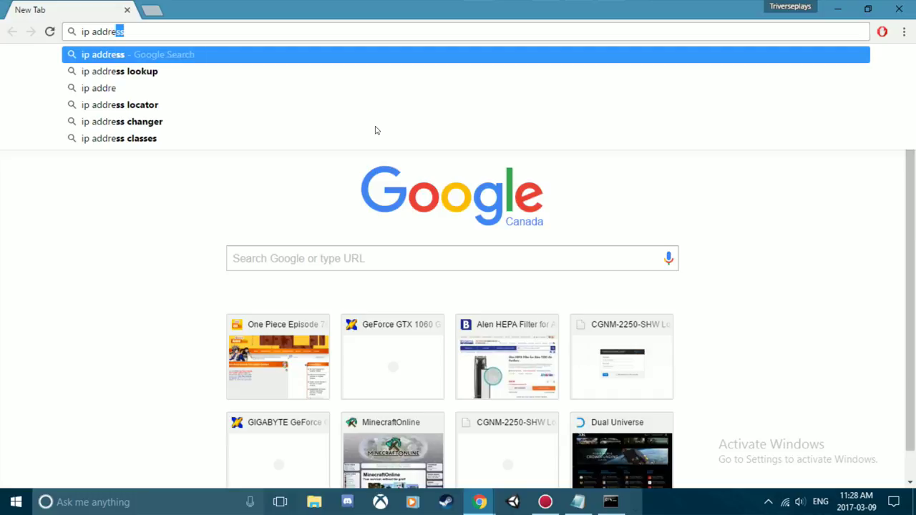
type("ss")
key("Return")
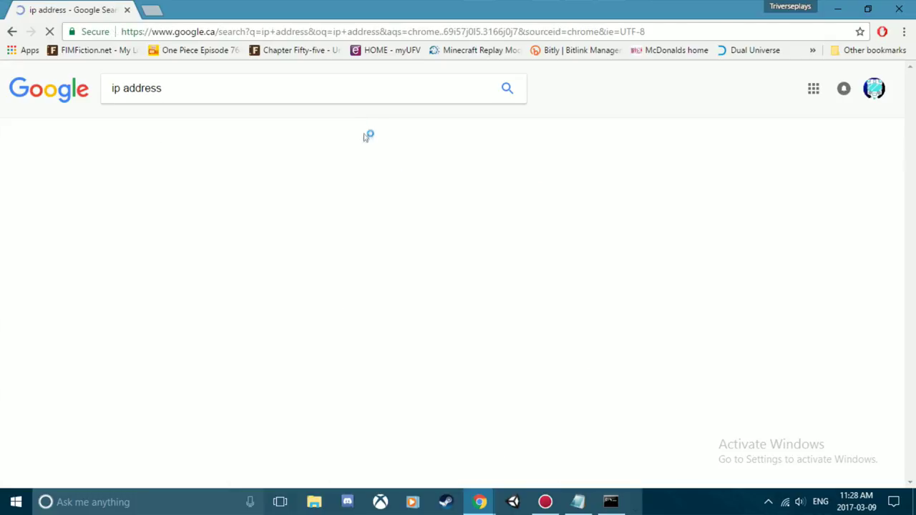
scroll(308, 378, "down", 1)
left_click_drag(199, 295, 436, 465)
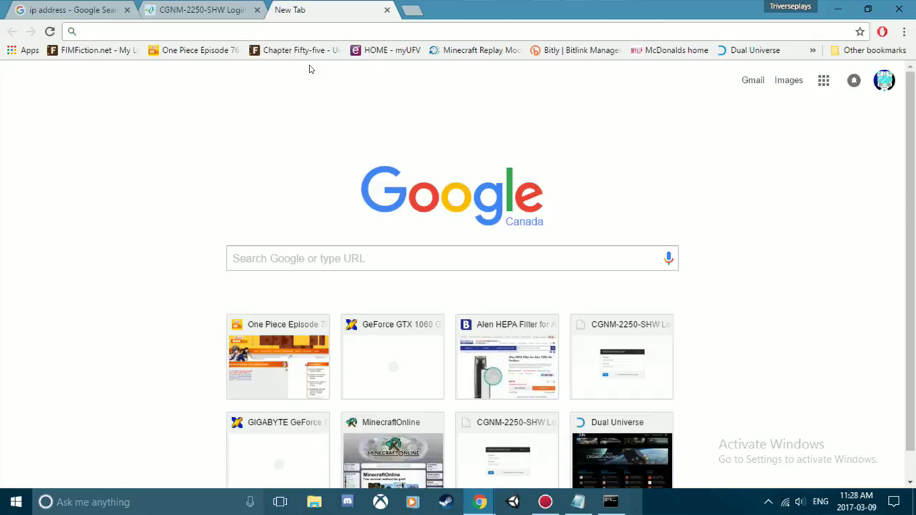
Load the router's login page at 192.168.0.1 in a new tab
type("192.0")
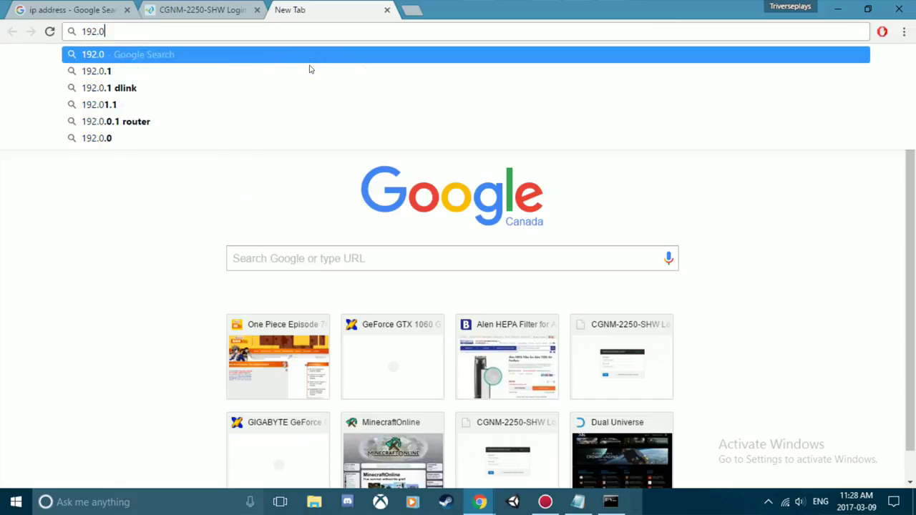
key("BackSpace")
type("168")
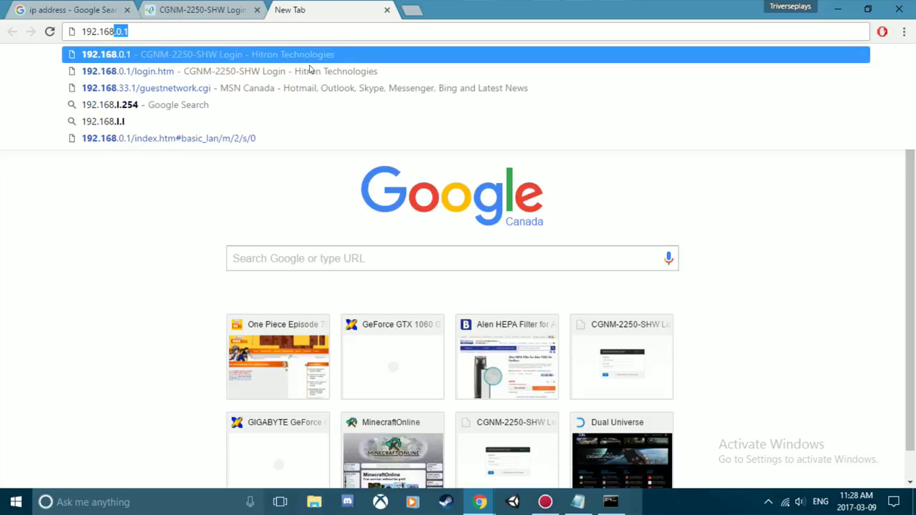
type(".0.1")
key("Return")
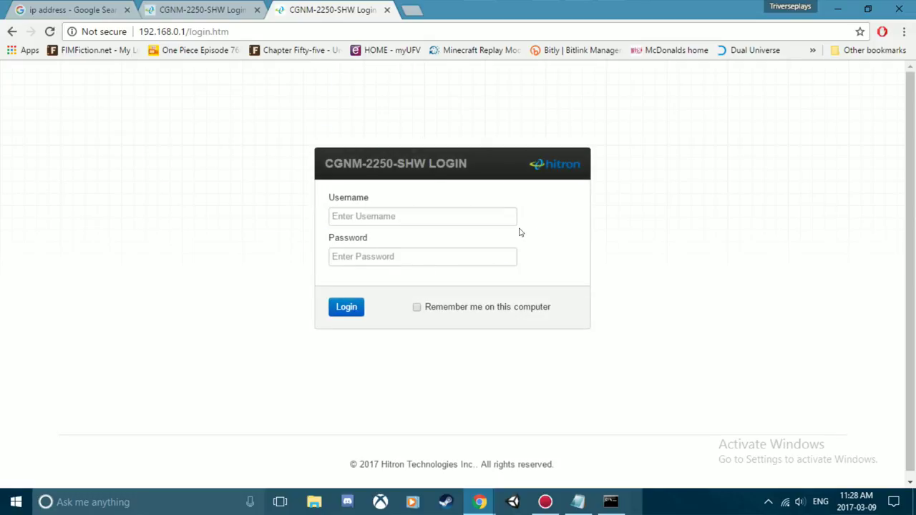
Log into the router web admin with the admin username and password
left_click(396, 218)
type("cusadmin")
key("Tab")
type("password")
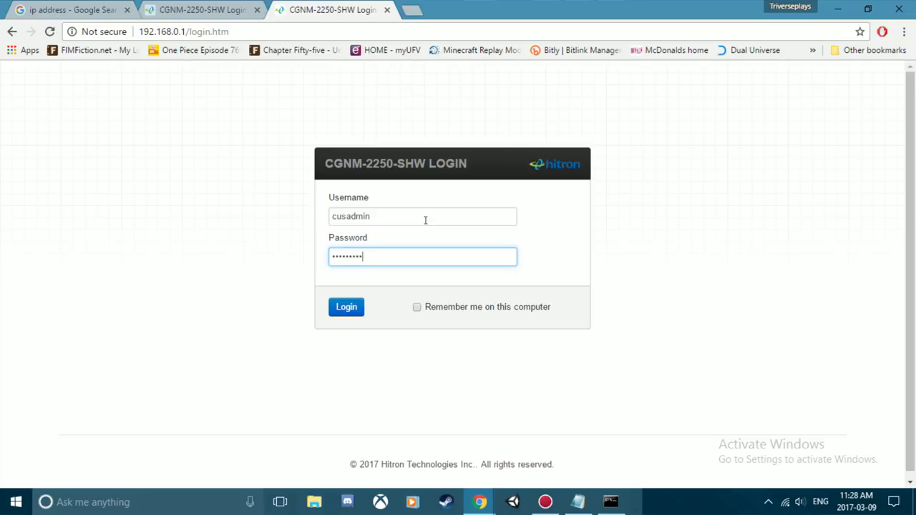
key("BackSpace")
key("BackSpace")
key("BackSpace")
key("BackSpace")
key("BackSpace")
key("BackSpace")
key("BackSpace")
key("BackSpace")
key("BackSpace")
type("pa")
key("Return")
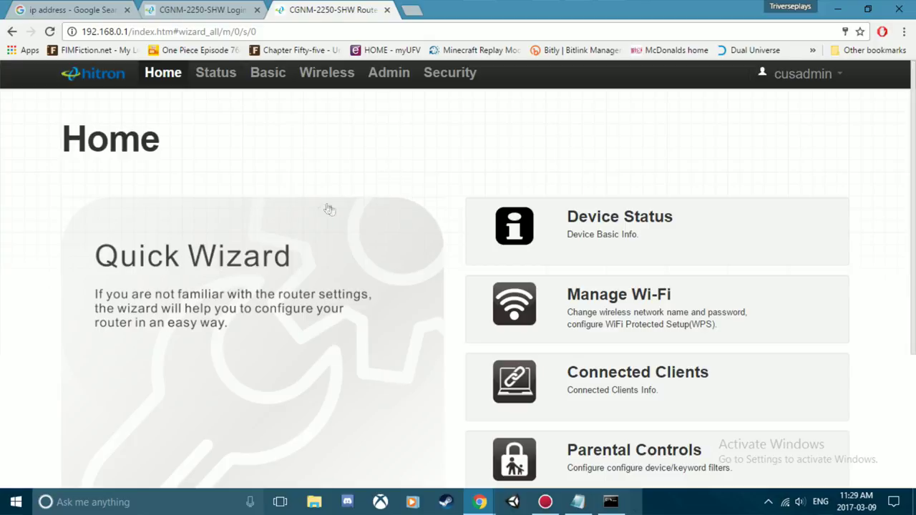
Go to Basic settings > Port Forwarding and start adding a new rule
left_click(271, 74)
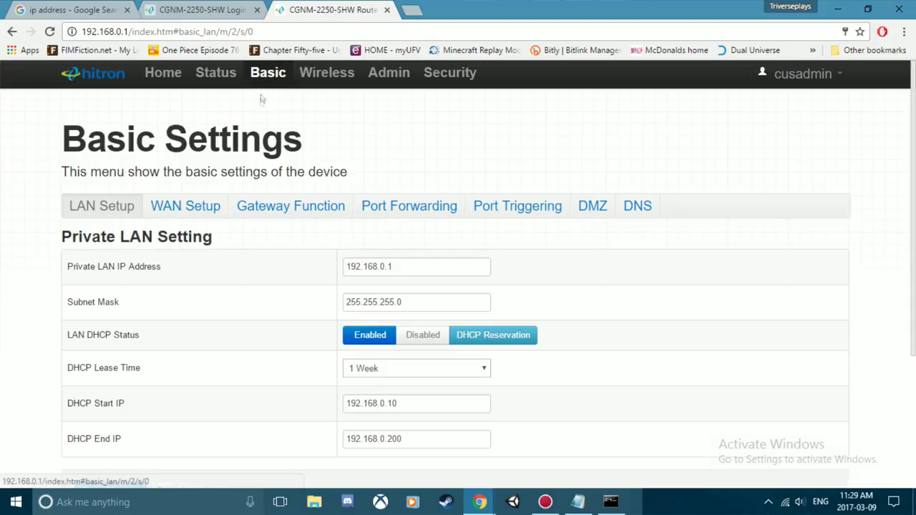
left_click(405, 207)
scroll(245, 264, "down", 1)
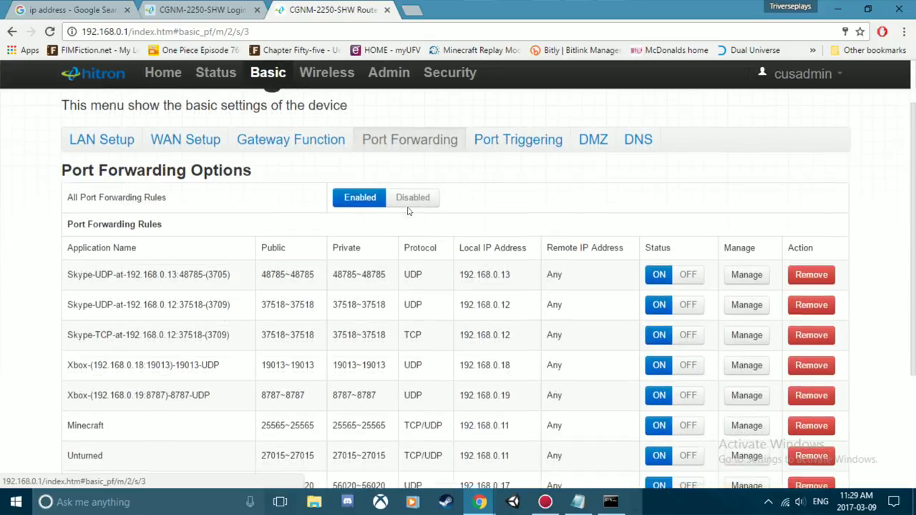
scroll(245, 264, "down", 2)
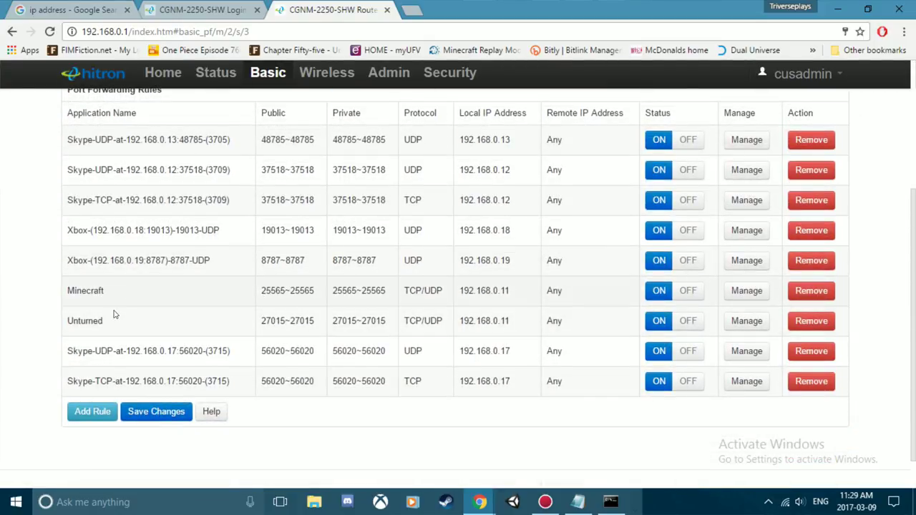
scroll(330, 299, "up", 1)
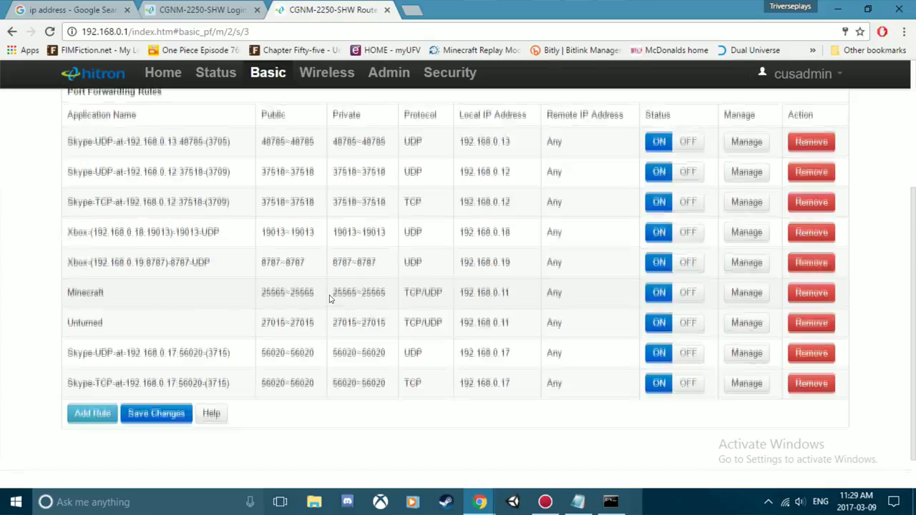
scroll(330, 297, "down", 1)
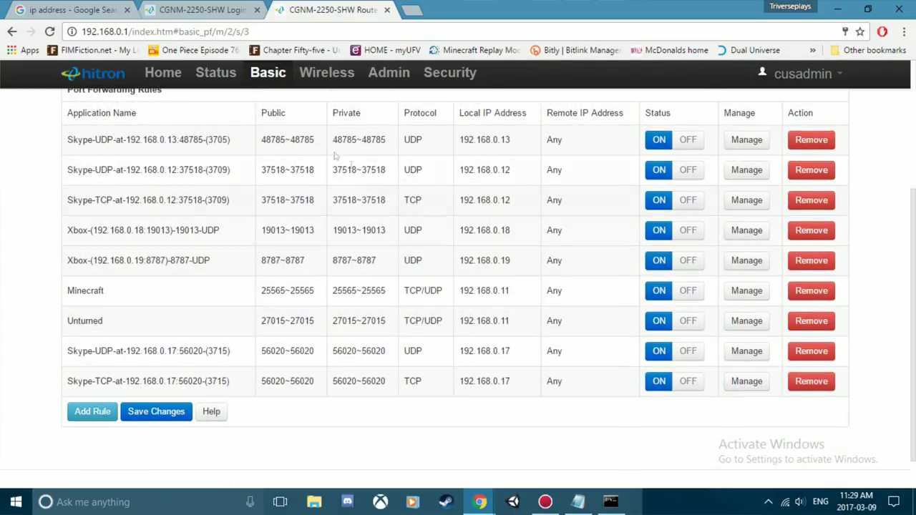
left_click(91, 412)
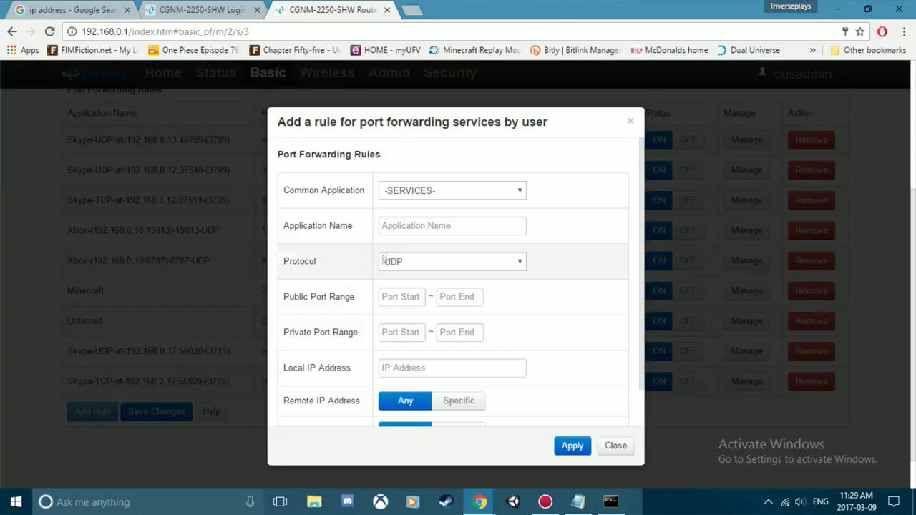
Name the rule Test and set its protocol to TCP/UDP
left_click(453, 225)
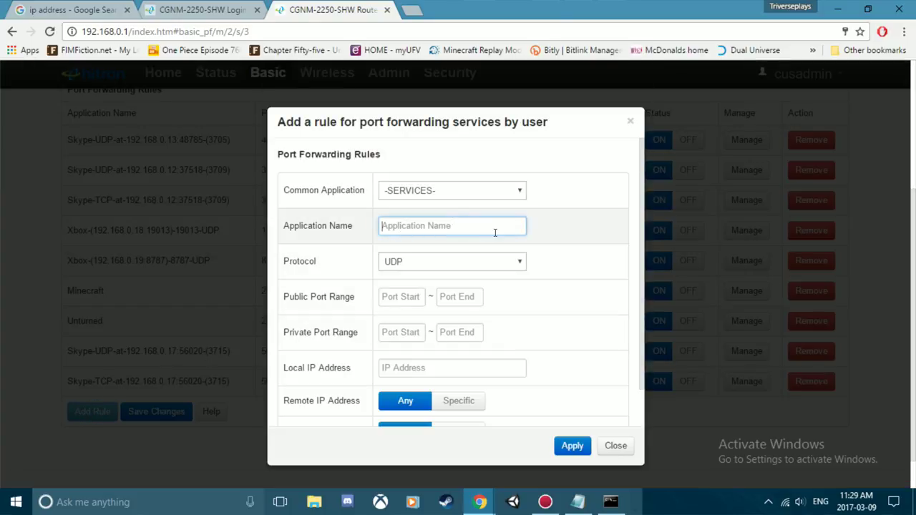
type("TE")
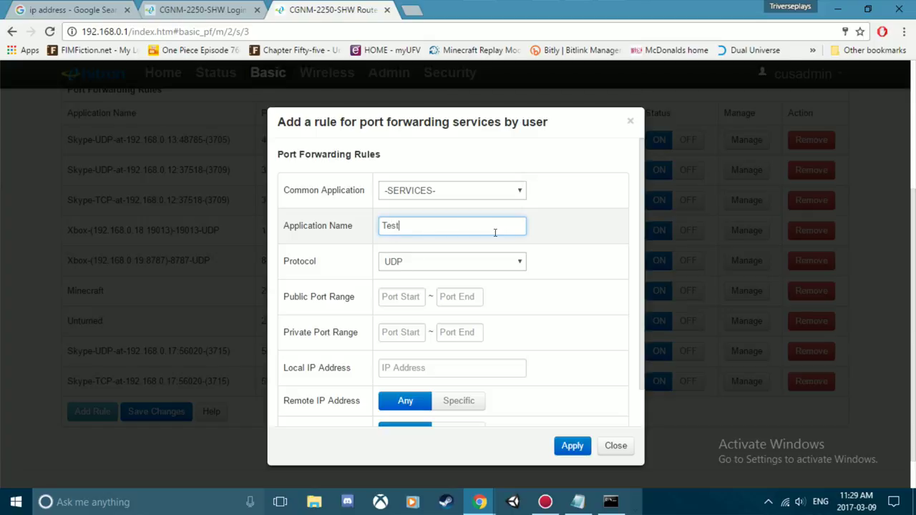
left_click(499, 262)
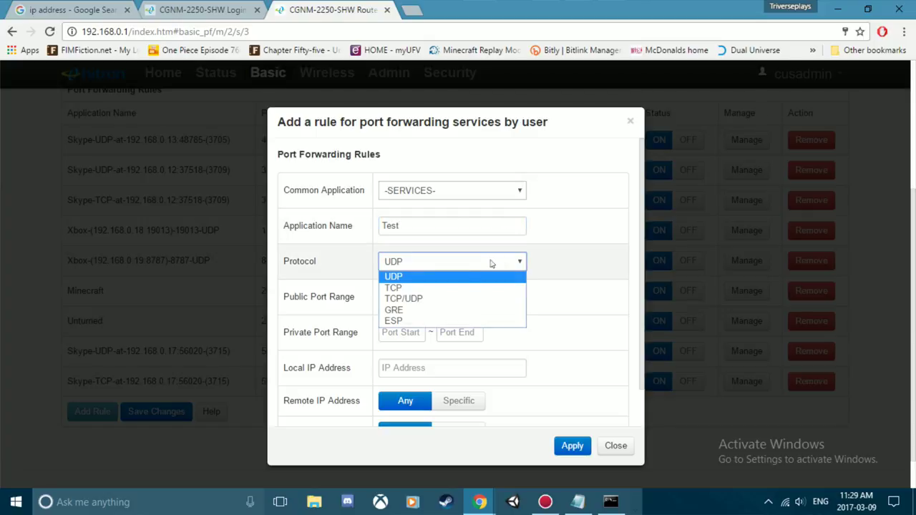
left_click(420, 300)
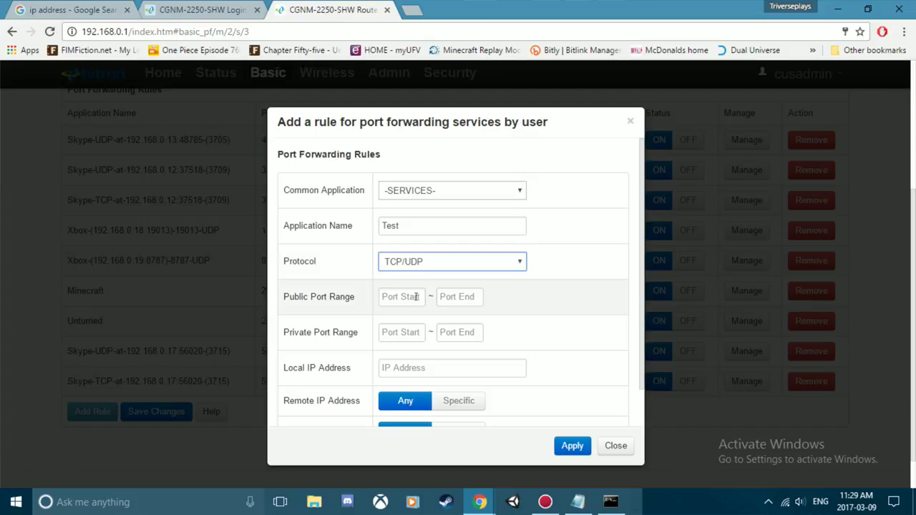
scroll(417, 284, "down", 1)
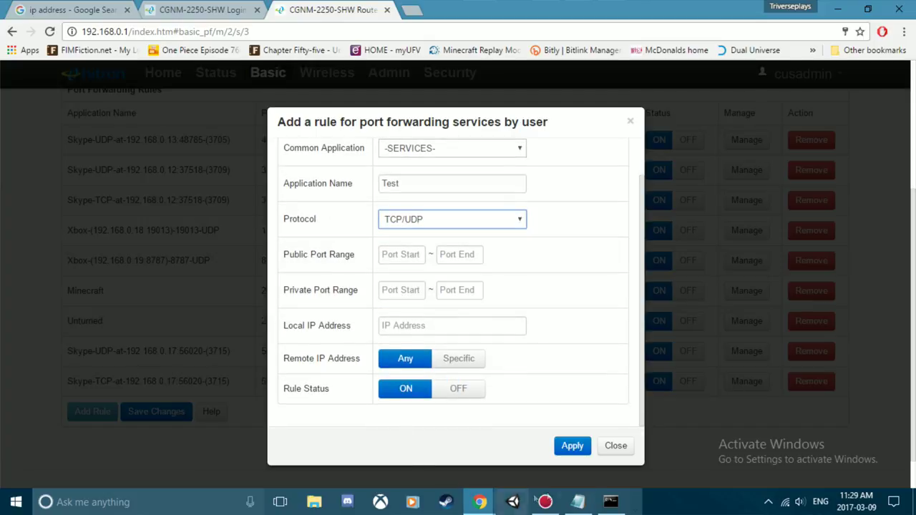
left_click(579, 502)
left_click_drag(373, 178, 786, 159)
Set both the public and private port ranges to 25566–25566
left_click(391, 252)
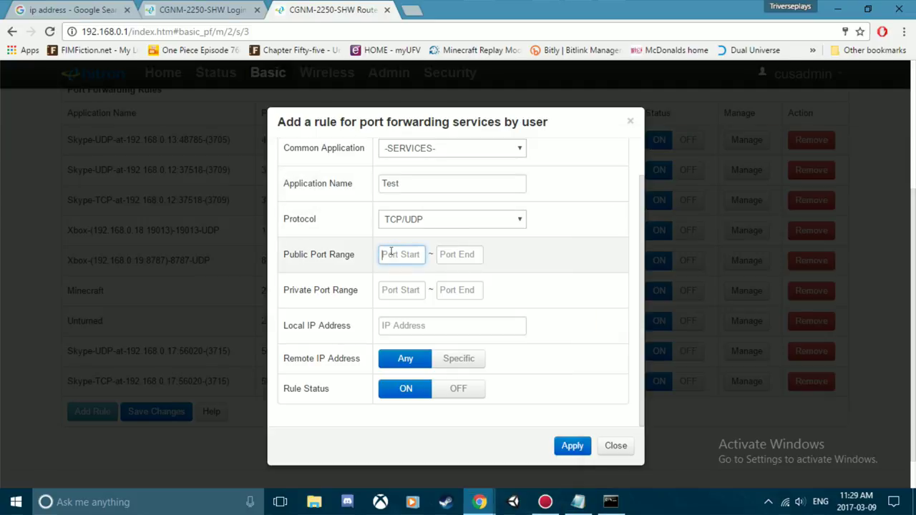
type("25")
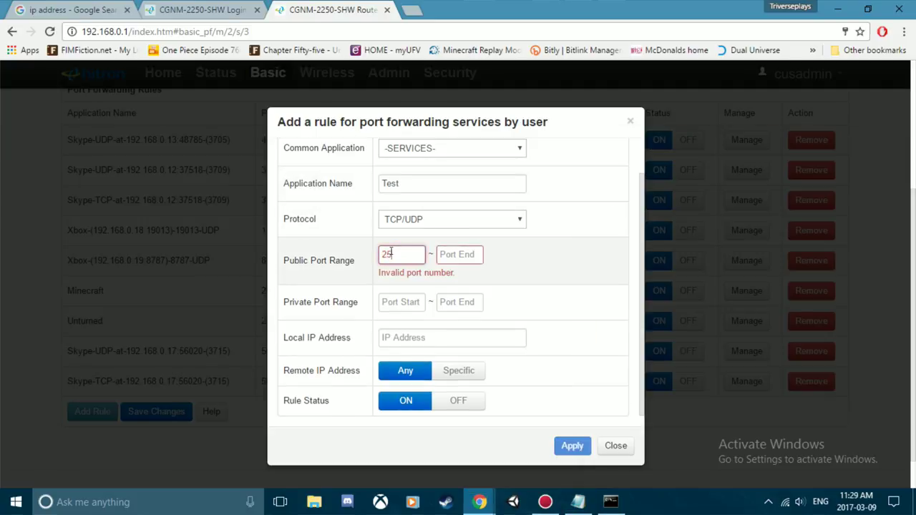
type("566")
left_click(464, 254)
key("BackSpace")
type("5")
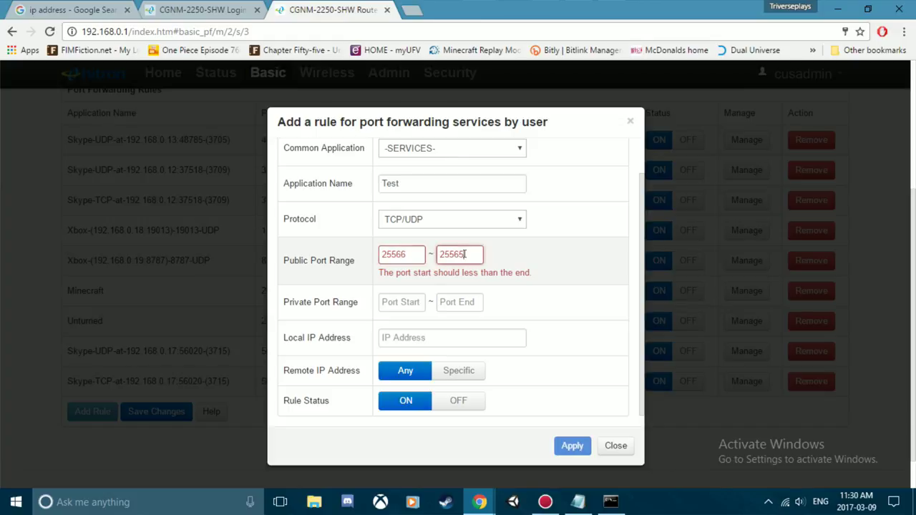
key("BackSpace")
type("6")
left_click(416, 285)
type("2556")
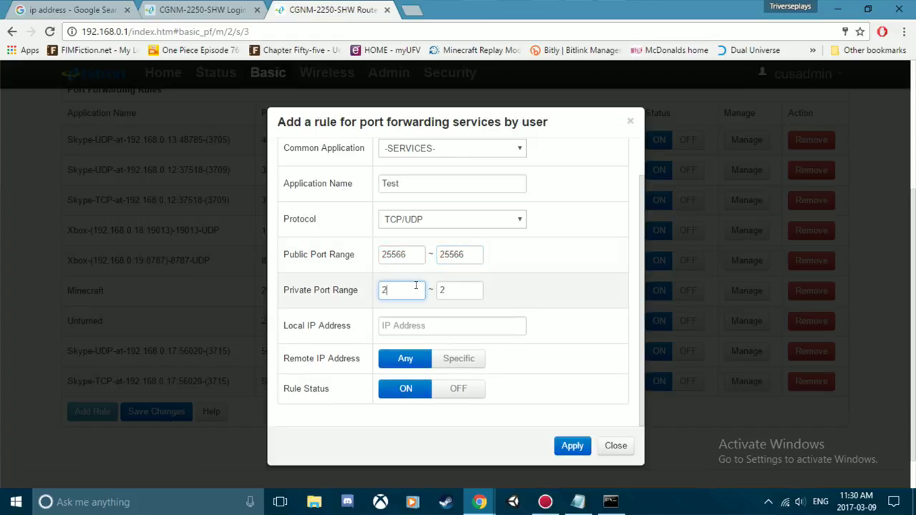
left_click(420, 323)
Paste 192.168.0.11 from the notes as the Local IP and apply the rule
left_click(579, 503)
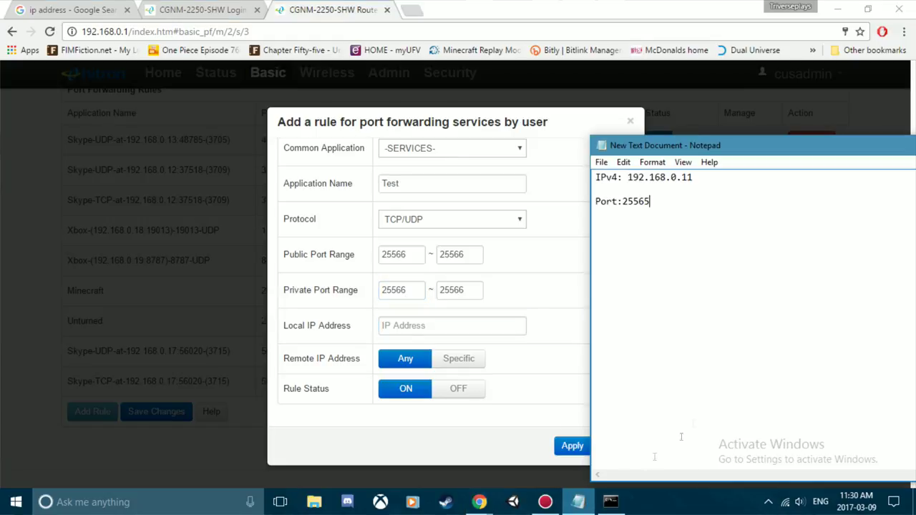
left_click_drag(694, 178, 627, 175)
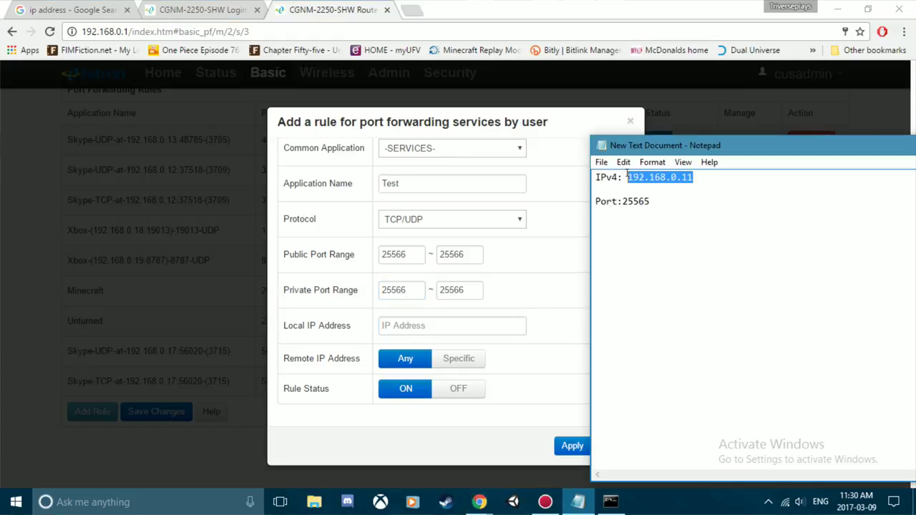
key("ctrl+c")
left_click(420, 324)
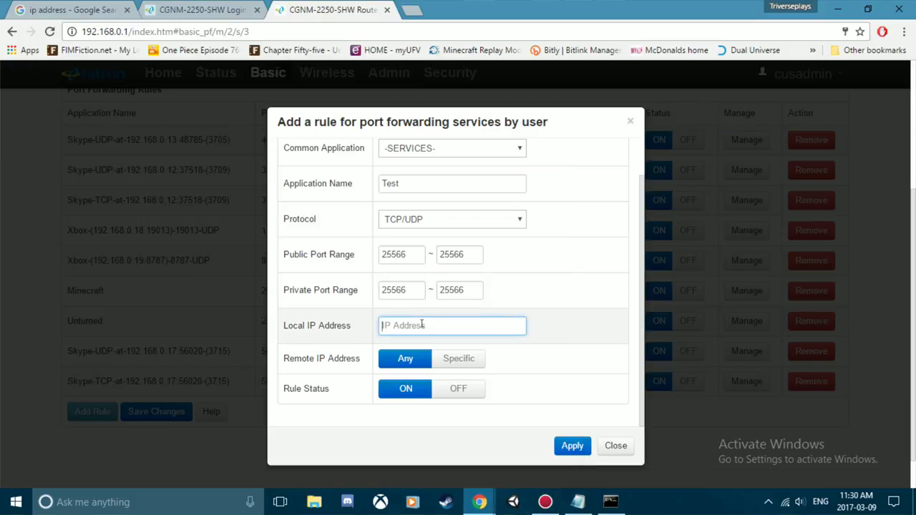
key("ctrl+v")
left_click(573, 446)
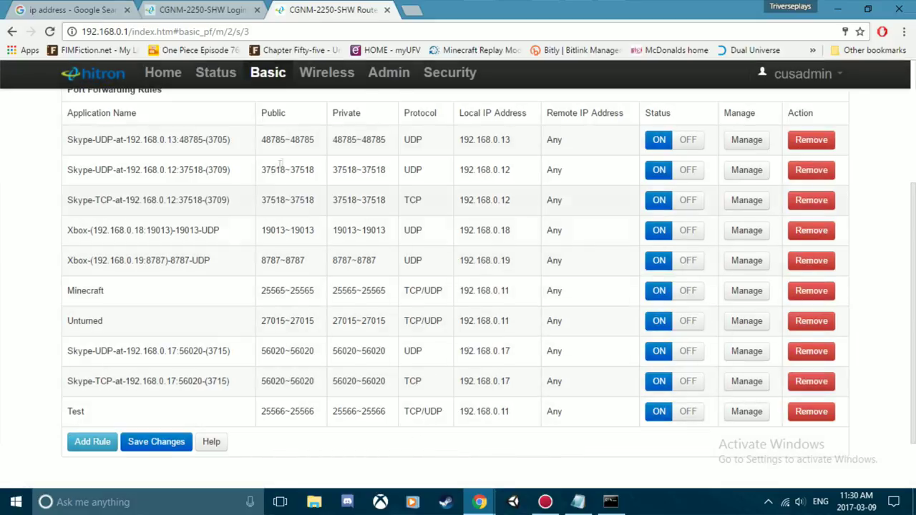
Switch to the LAN Setup tab, confirming the prompt to leave port forwarding
scroll(286, 162, "up", 3)
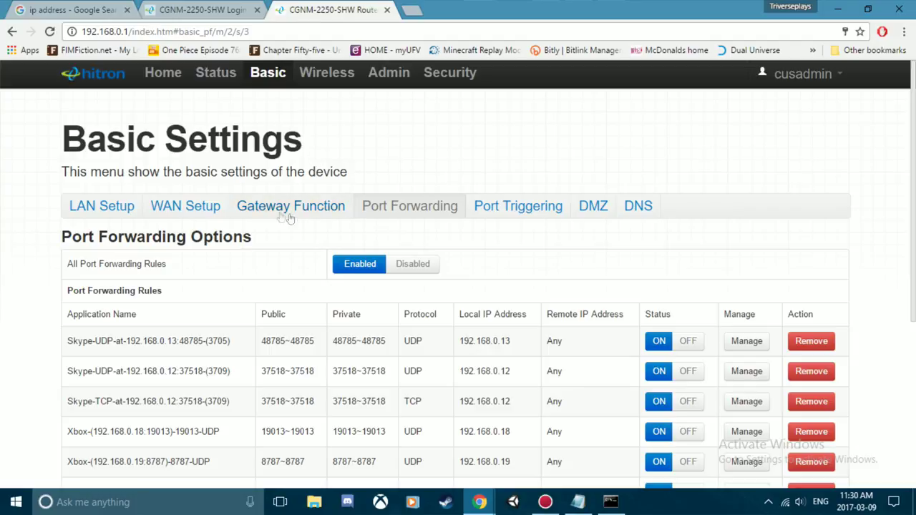
left_click(111, 206)
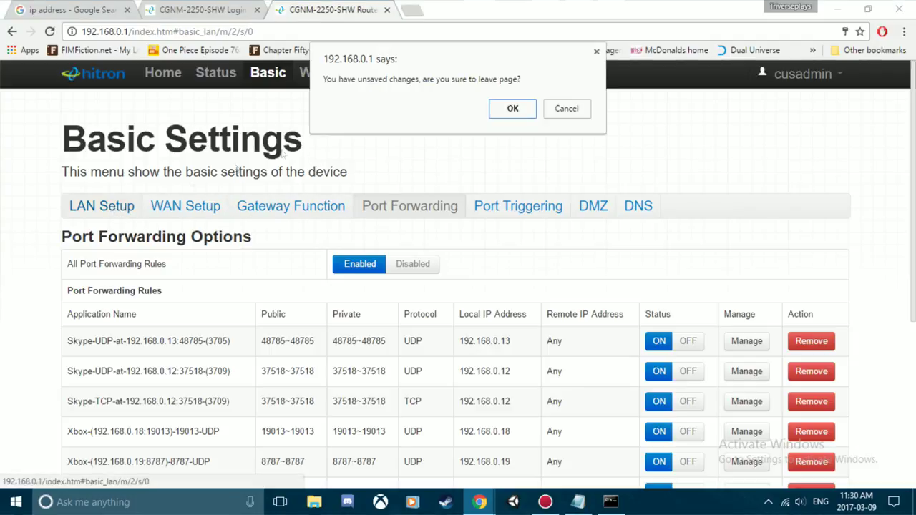
left_click(514, 109)
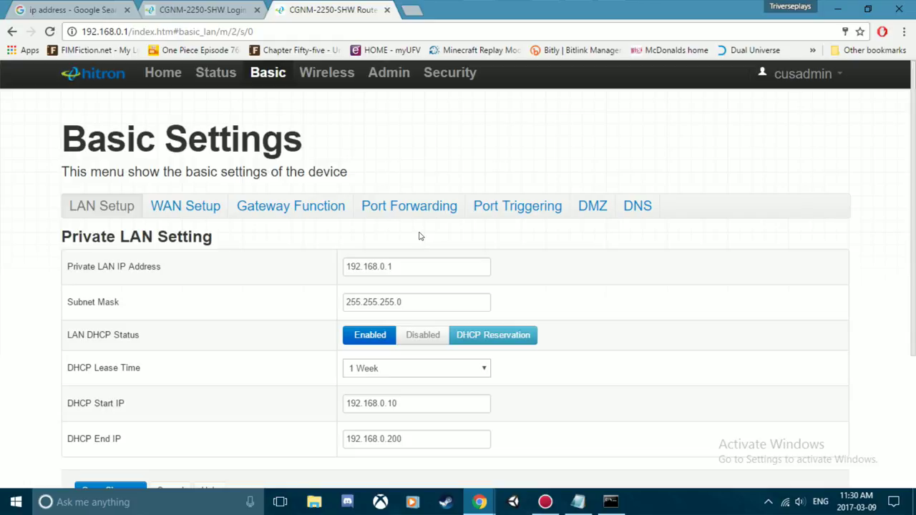
Open the DHCP Reservation list, showing a client reserved at 192.168.0.11
scroll(420, 234, "down", 1)
scroll(420, 229, "down", 2)
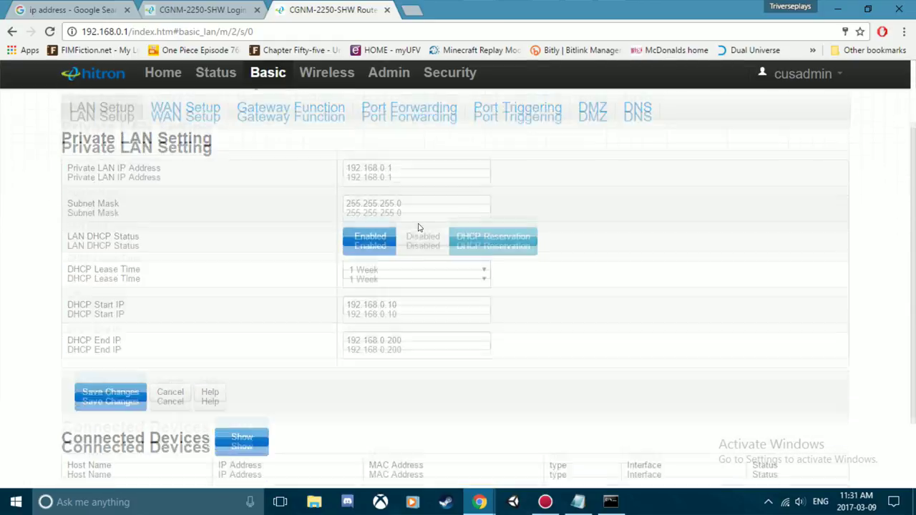
scroll(417, 219, "up", 3)
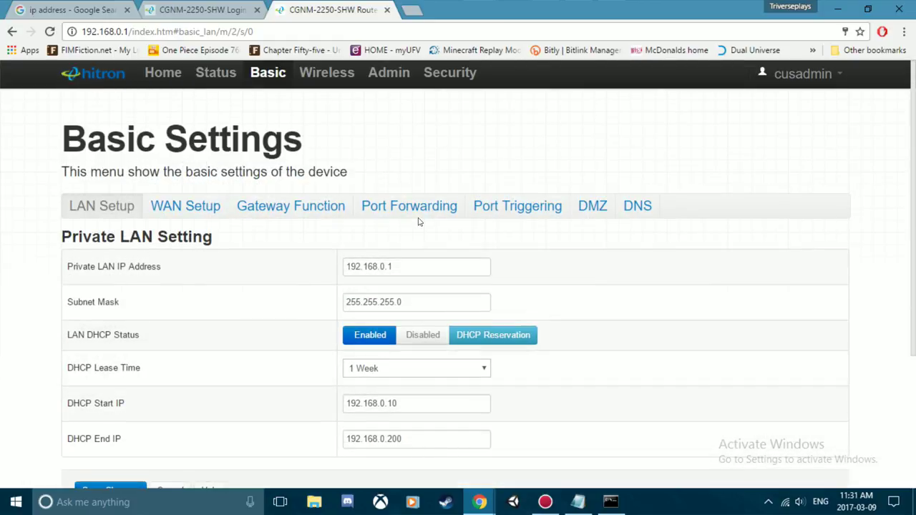
left_click(275, 210)
scroll(512, 271, "down", 1)
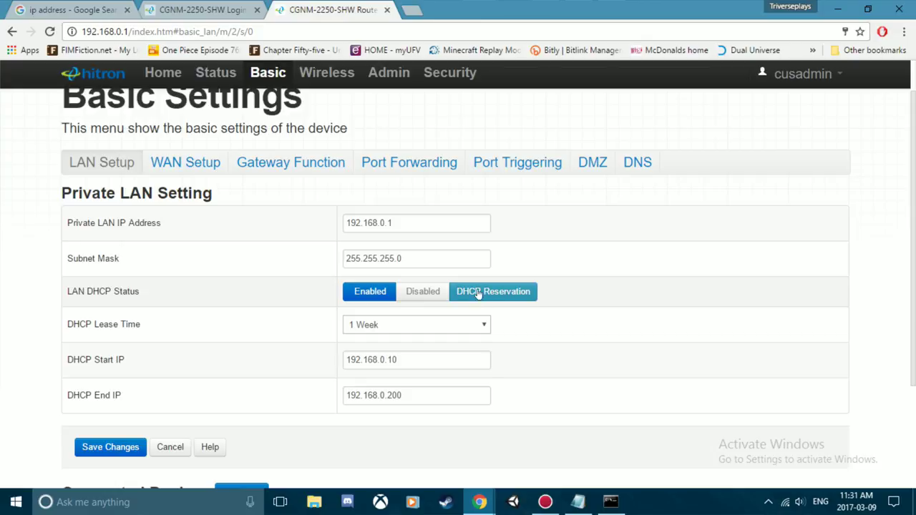
left_click(478, 293)
scroll(492, 266, "down", 1)
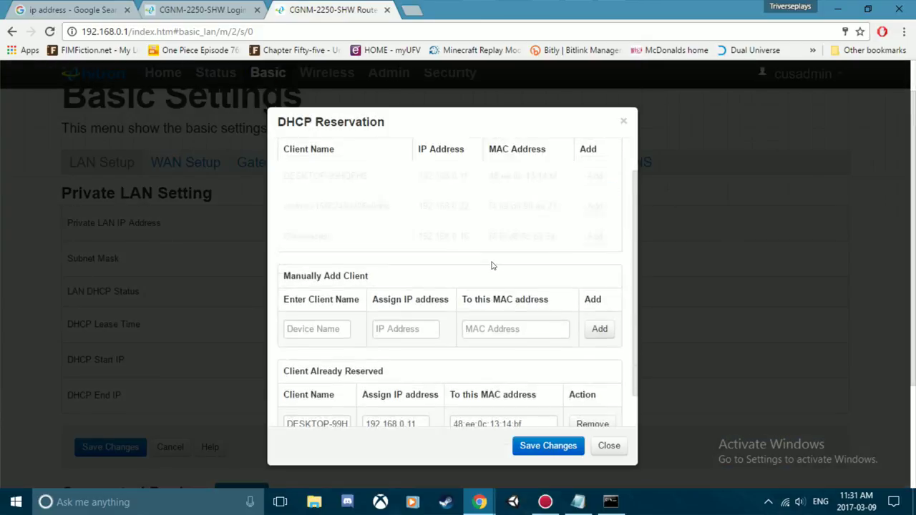
scroll(491, 265, "down", 1)
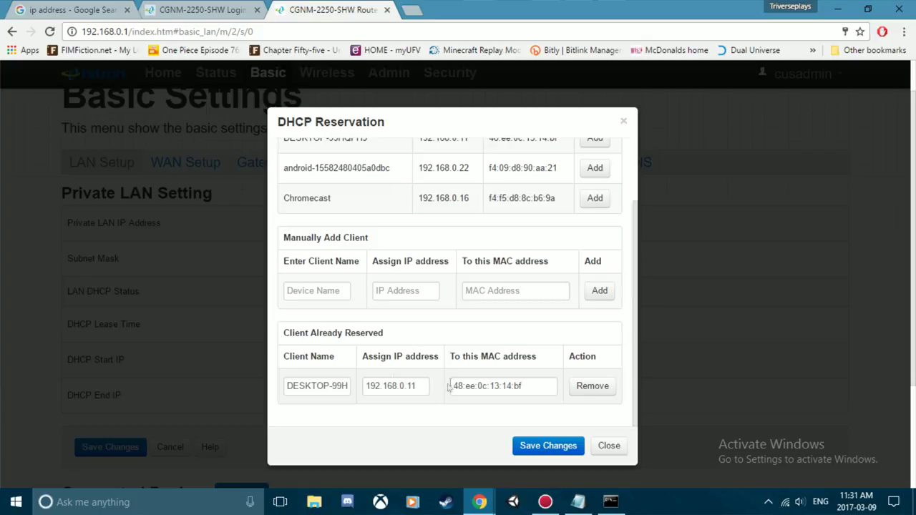
scroll(475, 378, "up", 2)
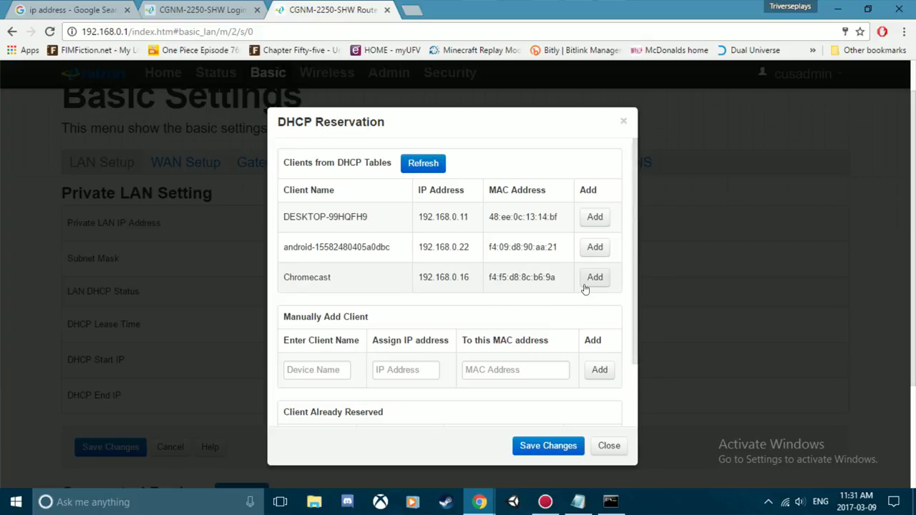
left_click(332, 366)
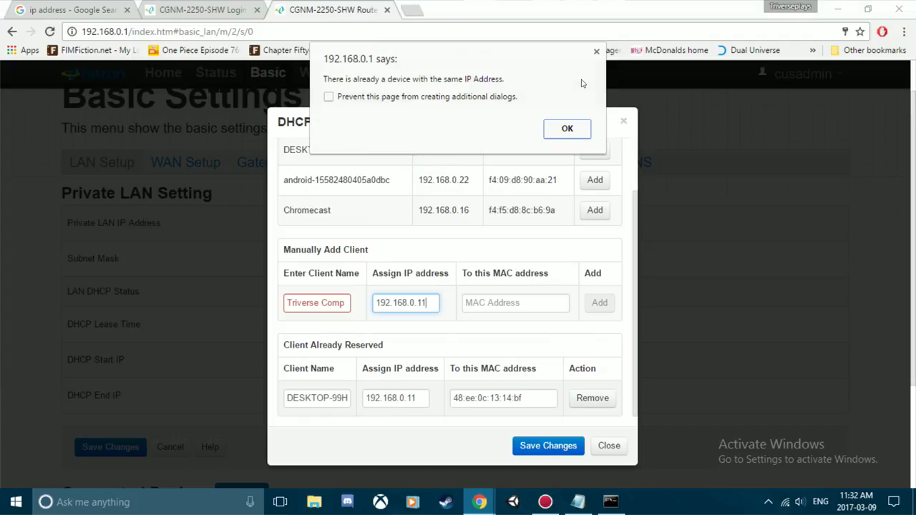
left_click(596, 52)
left_click_drag(522, 391, 448, 391)
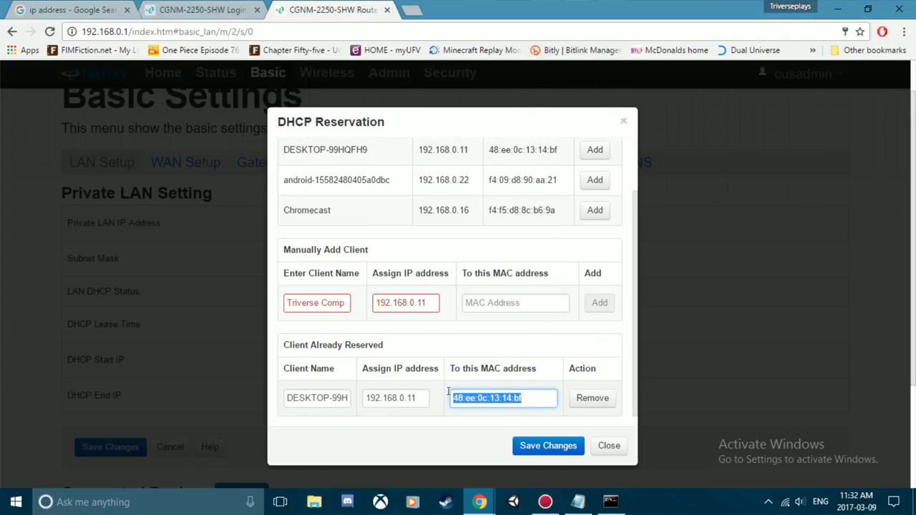
key("ctrl+c")
left_click(491, 301)
key("ctrl+v")
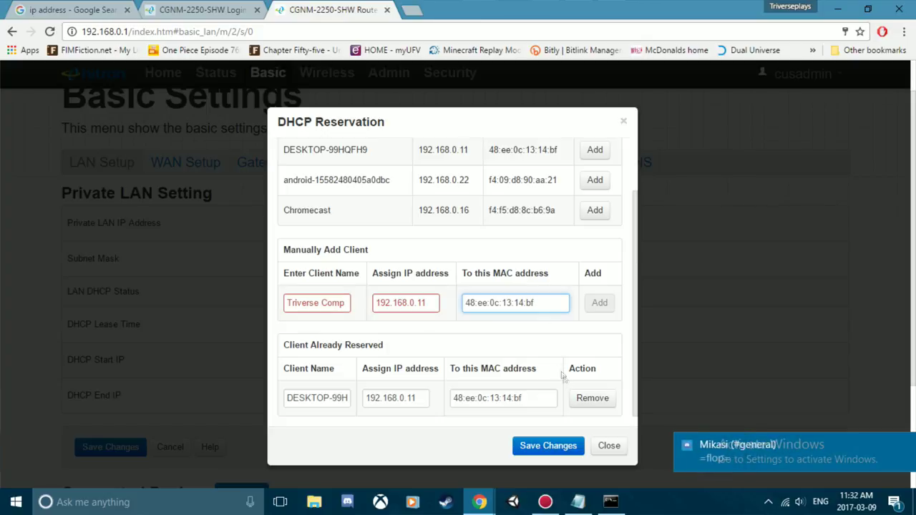
left_click(609, 446)
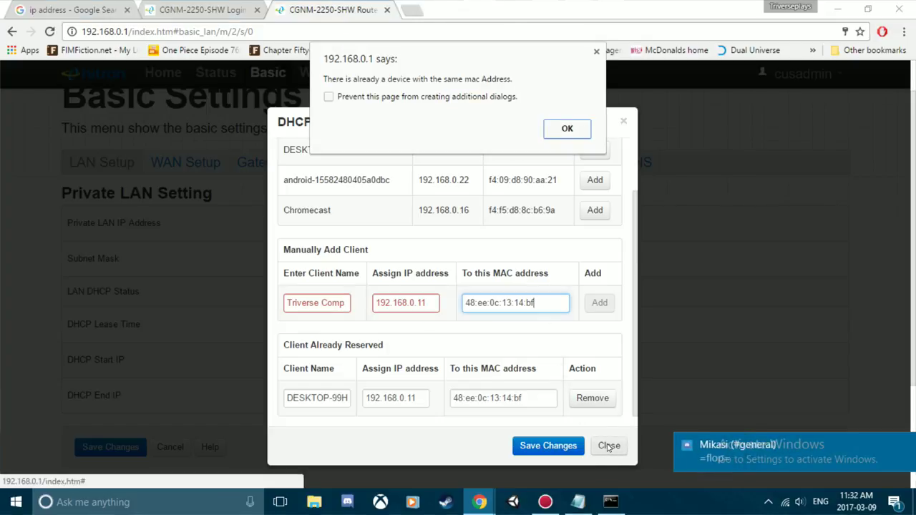
left_click(565, 129)
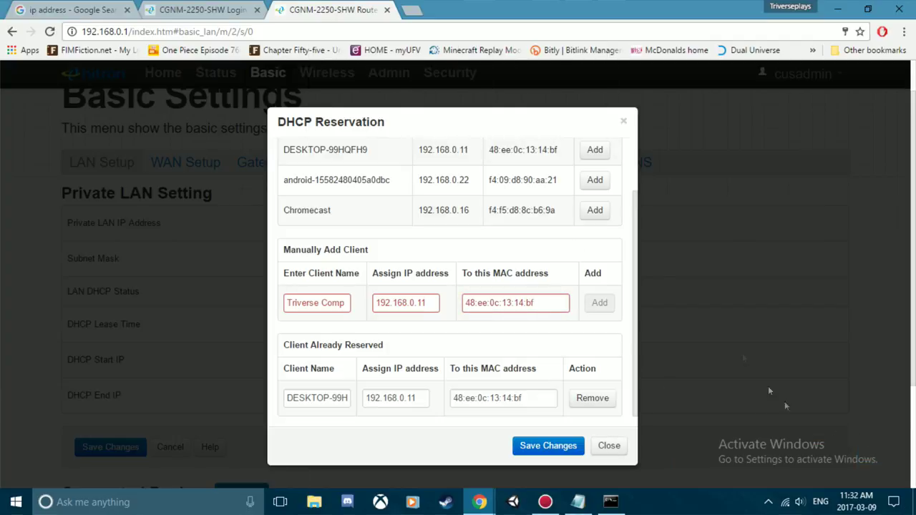
left_click(623, 121)
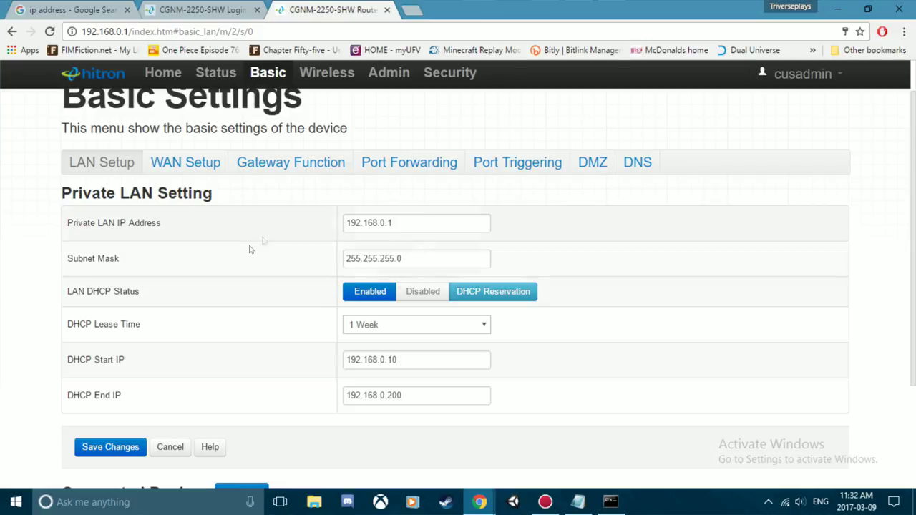
Close the router settings and login tabs and open a blank new tab
left_click(387, 10)
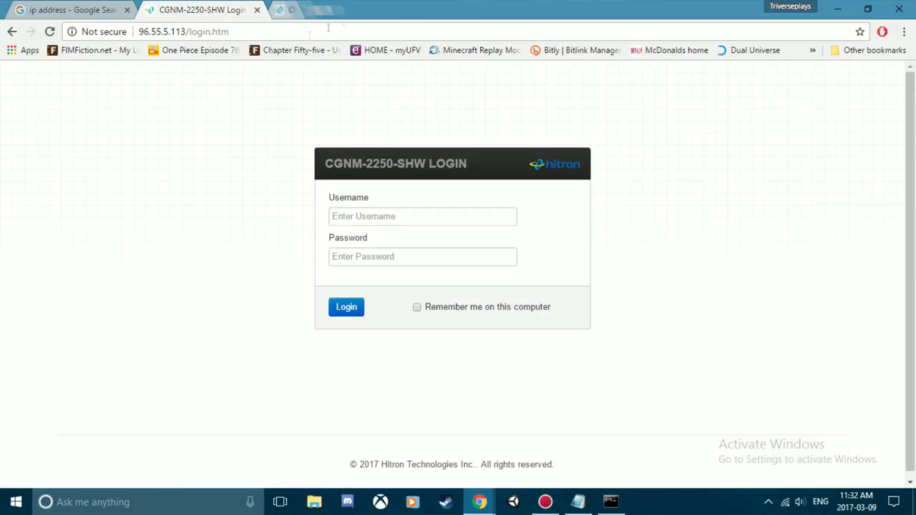
left_click(258, 10)
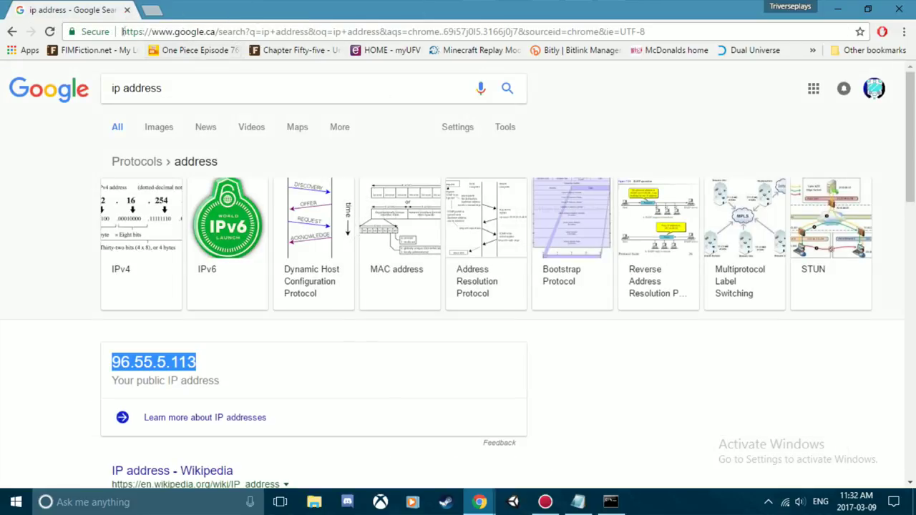
left_click(149, 10)
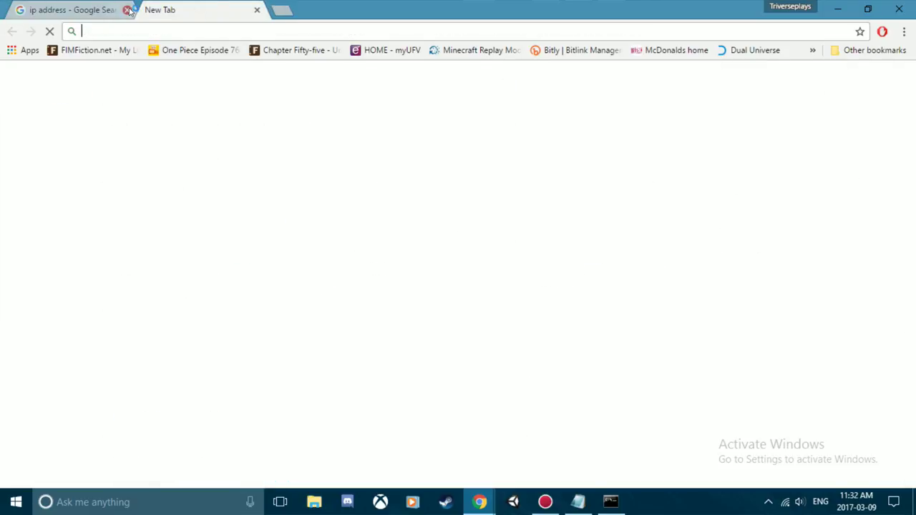